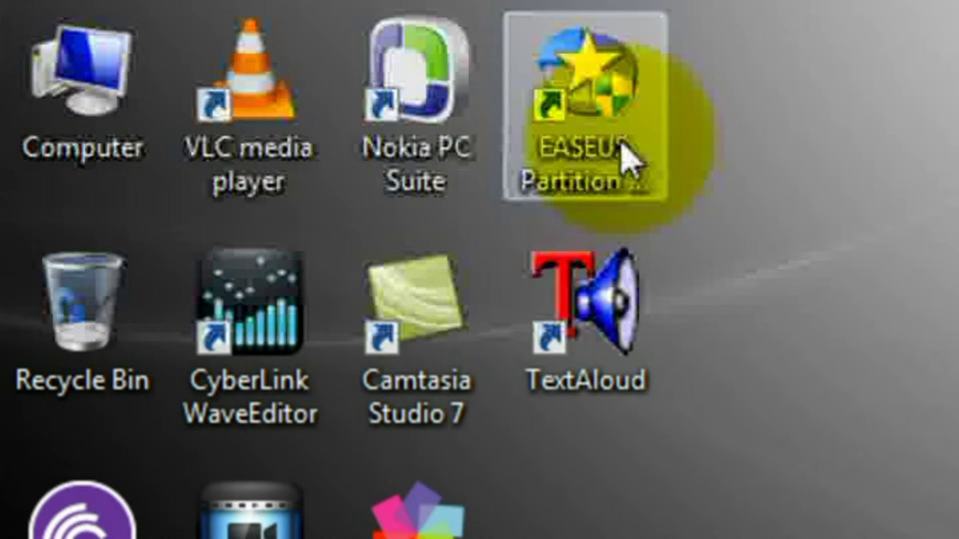
# Step: Launch Partition Master and review C: OS properties on the Usage, Partition Info and NTFS Info tabs
pyautogui.doubleClick(621, 147)
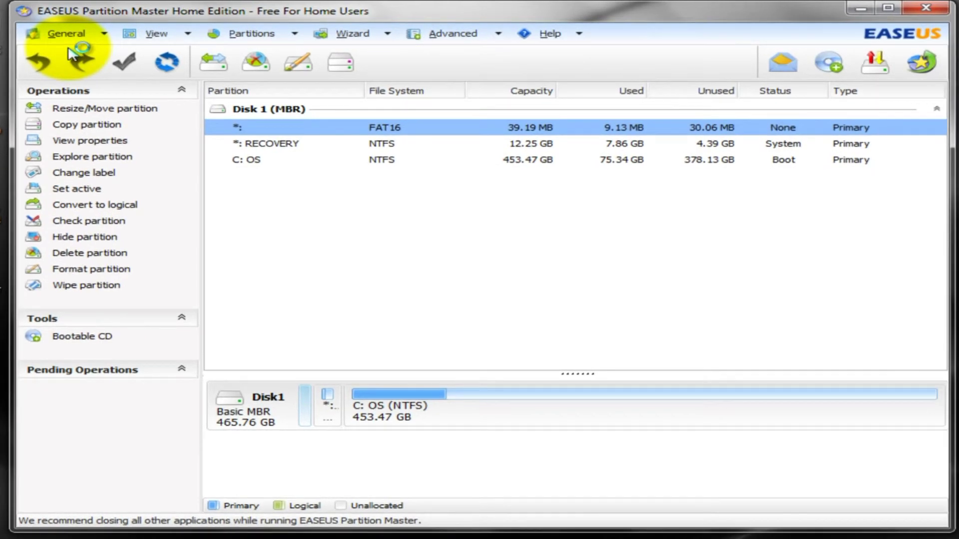
pyautogui.click(534, 162)
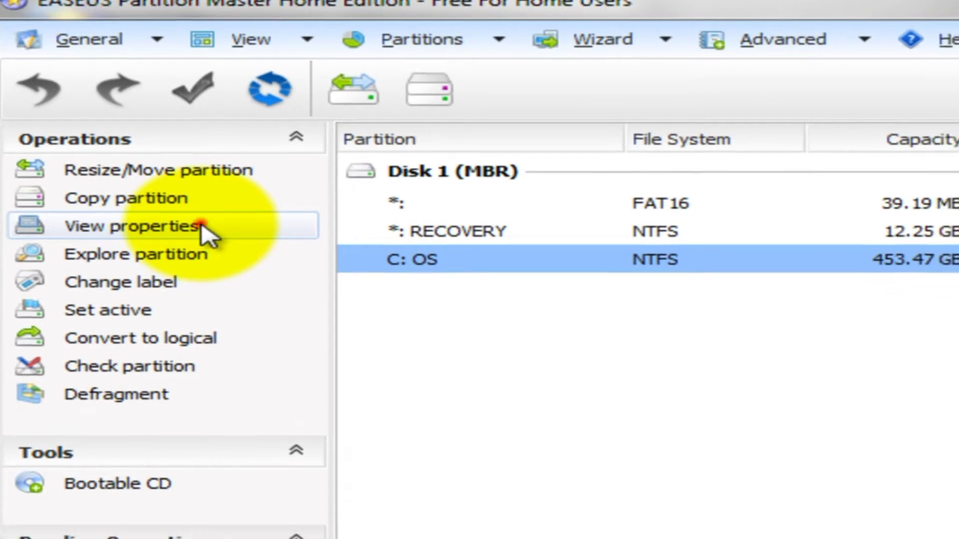
pyautogui.click(184, 198)
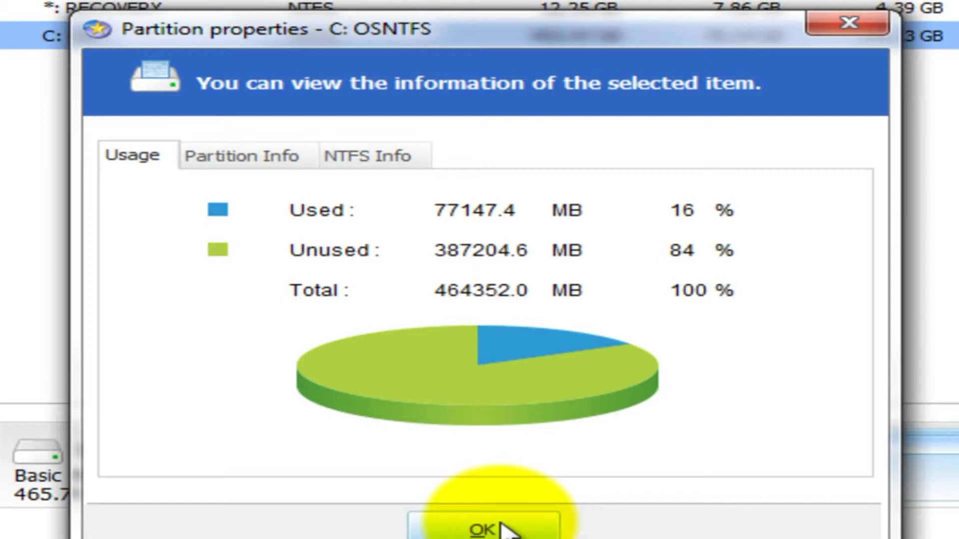
pyautogui.click(300, 156)
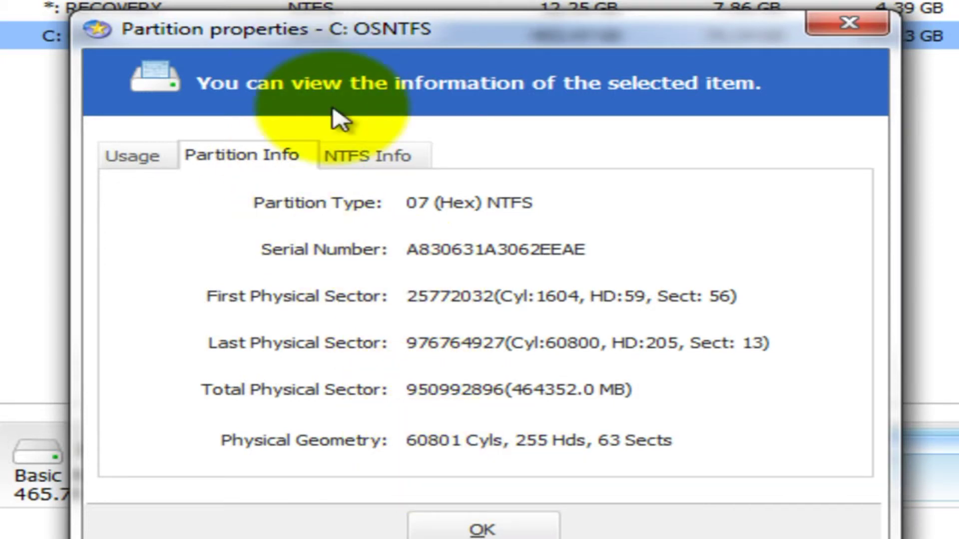
pyautogui.click(361, 160)
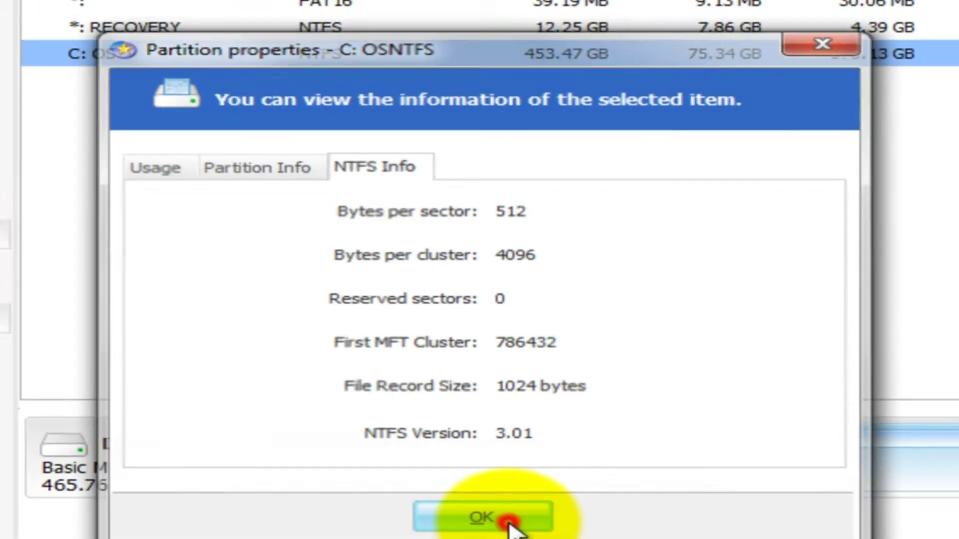
pyautogui.click(513, 534)
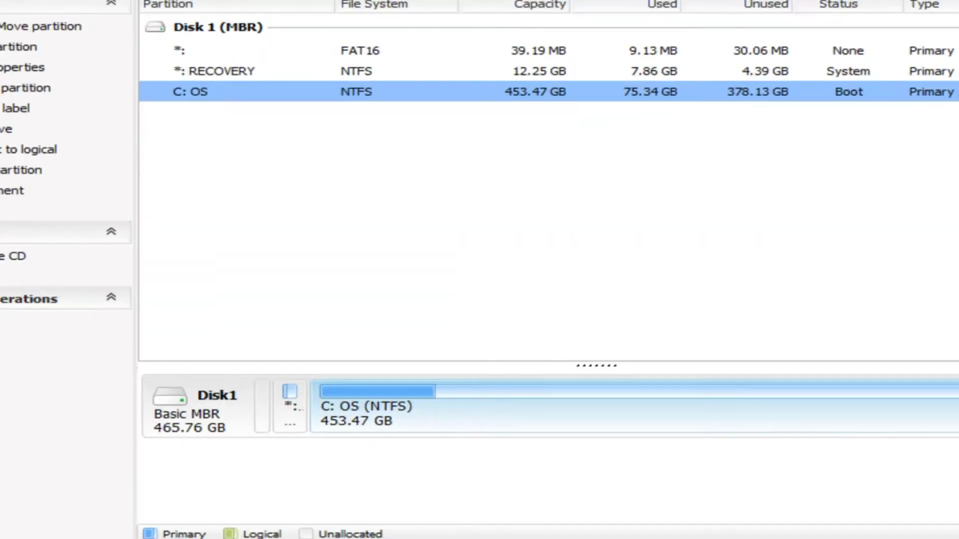
pyautogui.click(19, 525)
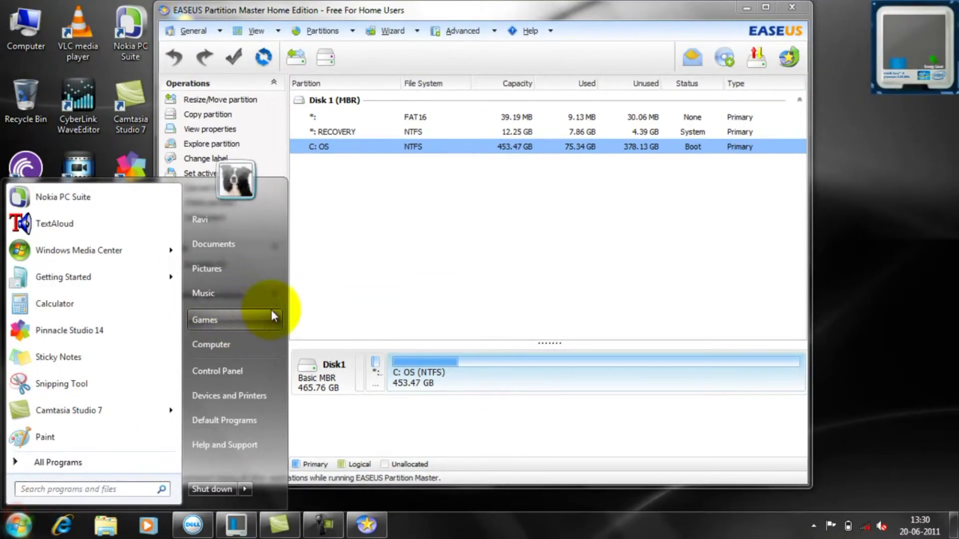
pyautogui.click(239, 342)
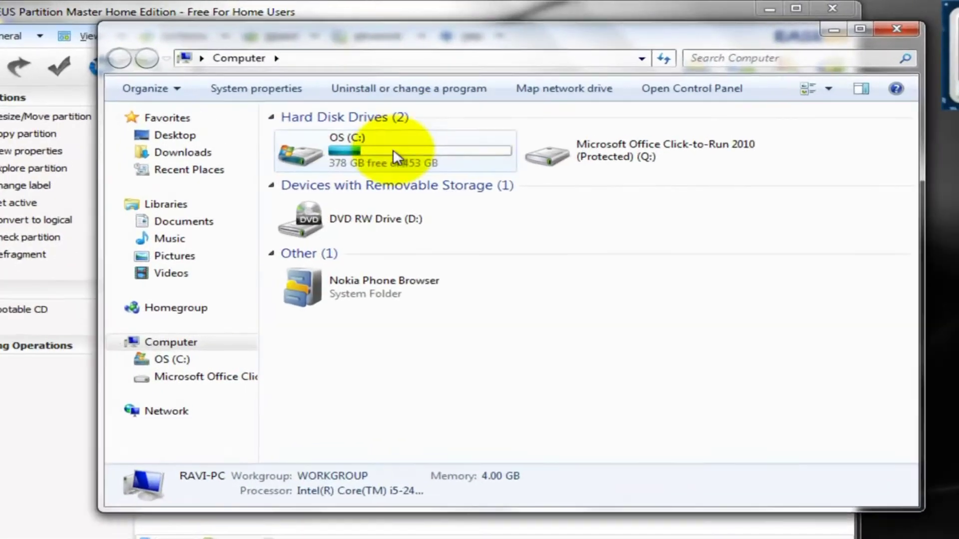
pyautogui.click(354, 159)
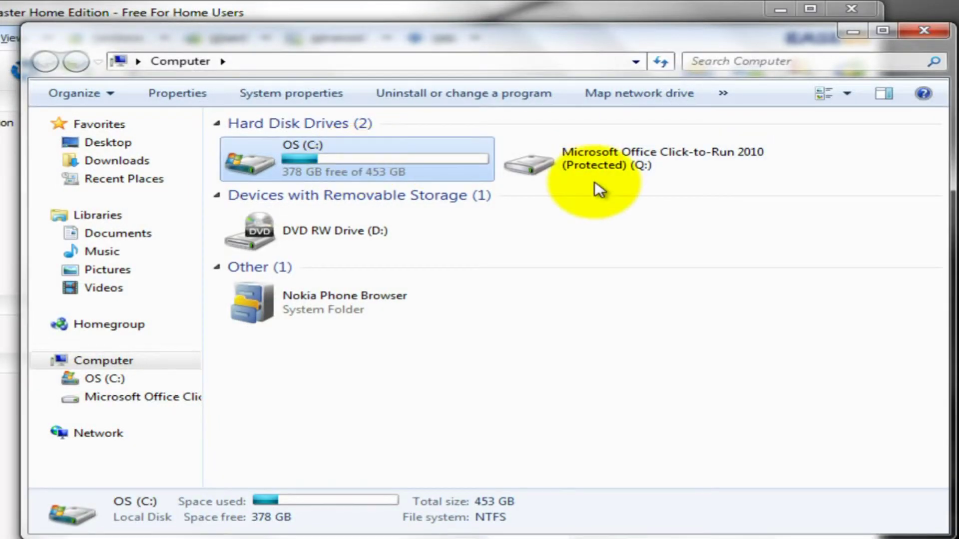
pyautogui.click(927, 30)
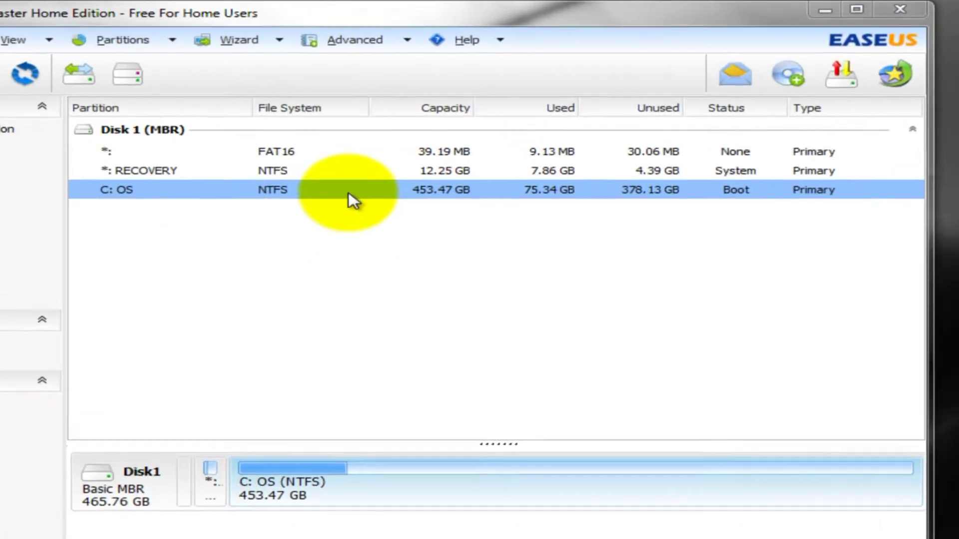
# Step: Resize C: OS to 81920 MB (80 GB), leaving 373.47 GB unallocated
pyautogui.rightClick(335, 186)
pyautogui.click(481, 259)
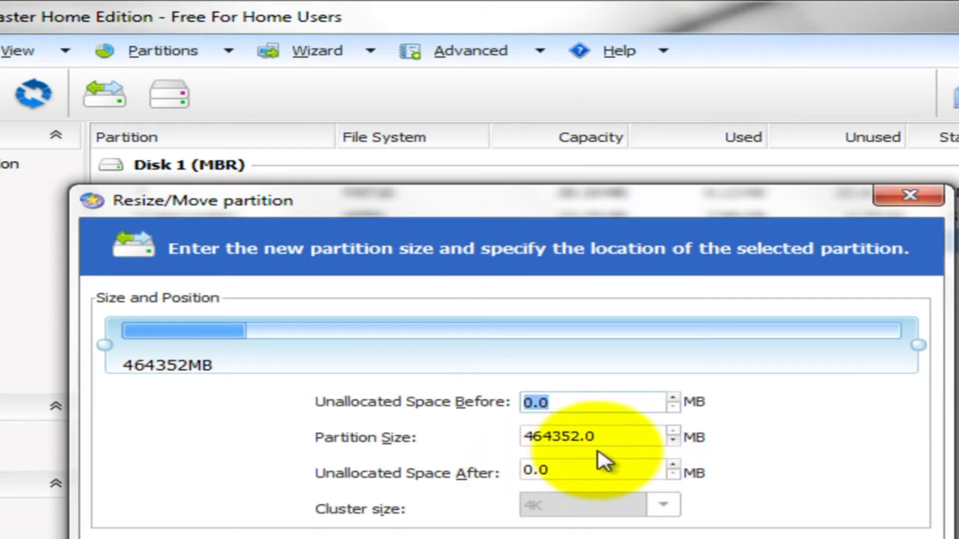
pyautogui.click(606, 437)
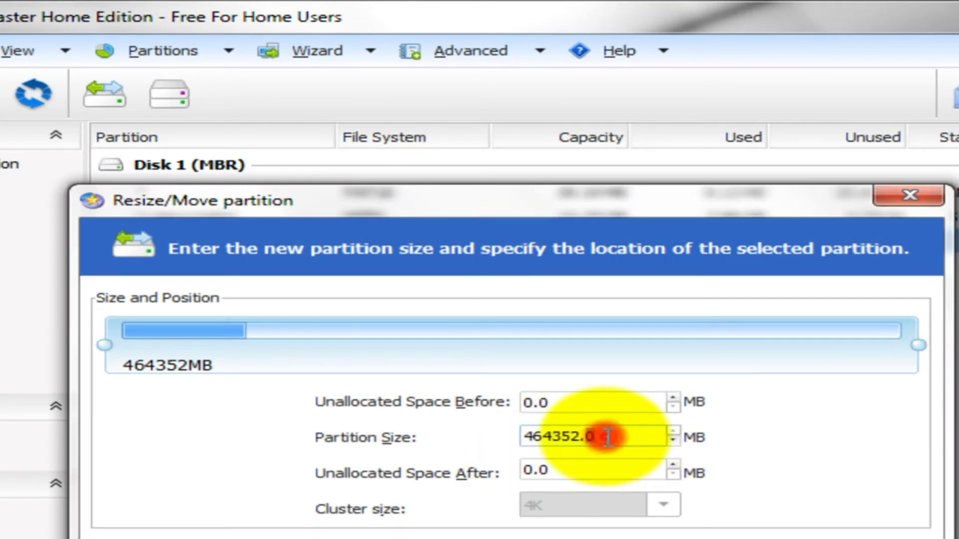
pyautogui.click(606, 437)
pyautogui.doubleClick(607, 437)
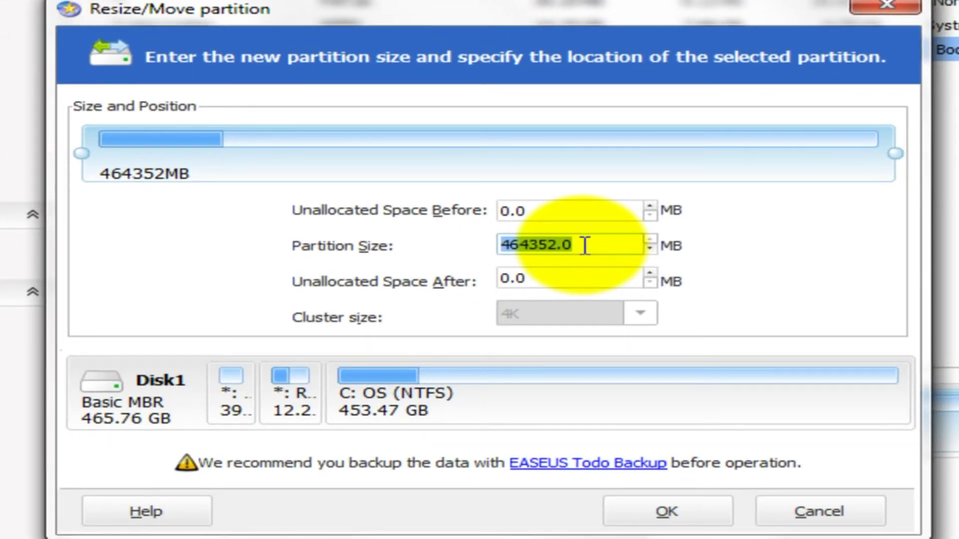
pyautogui.write('8')
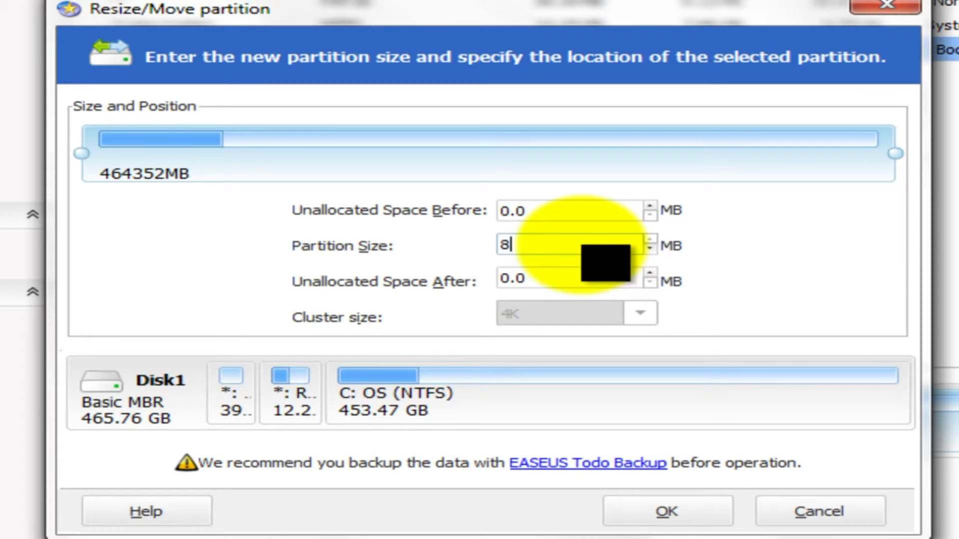
pyautogui.write('1')
pyautogui.write('920')
pyautogui.click(237, 337)
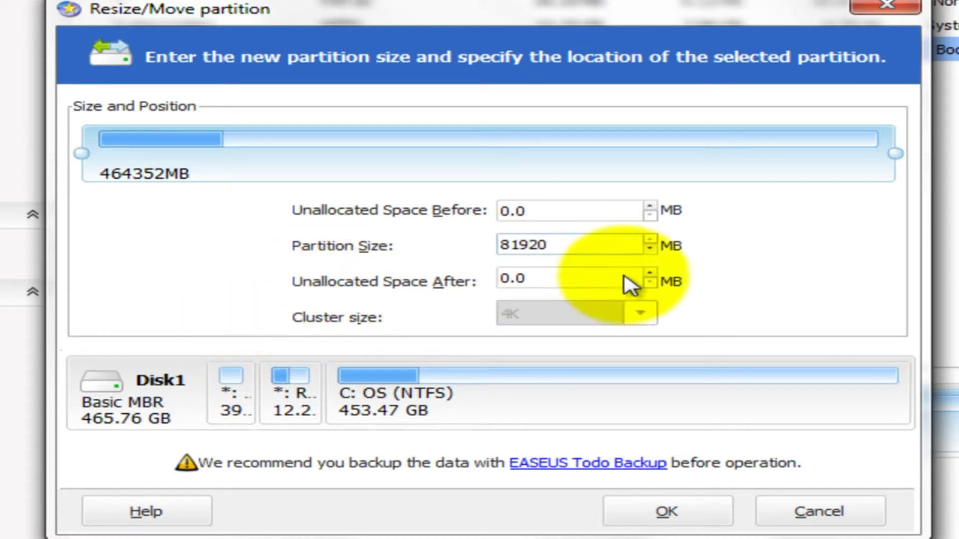
pyautogui.click(799, 317)
pyautogui.click(695, 512)
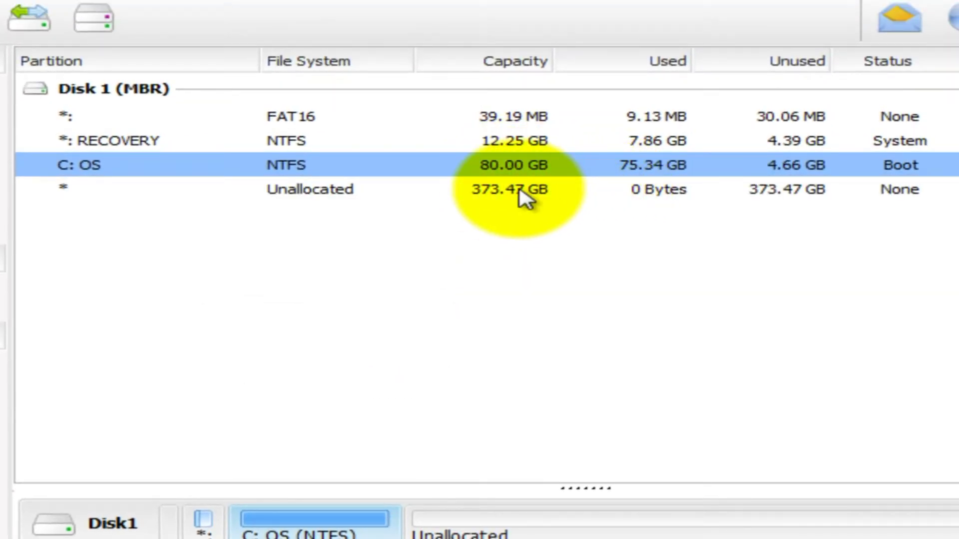
# Step: Create NTFS partition E: of 92160 MB from the unallocated space
pyautogui.click(497, 193)
pyautogui.rightClick(495, 192)
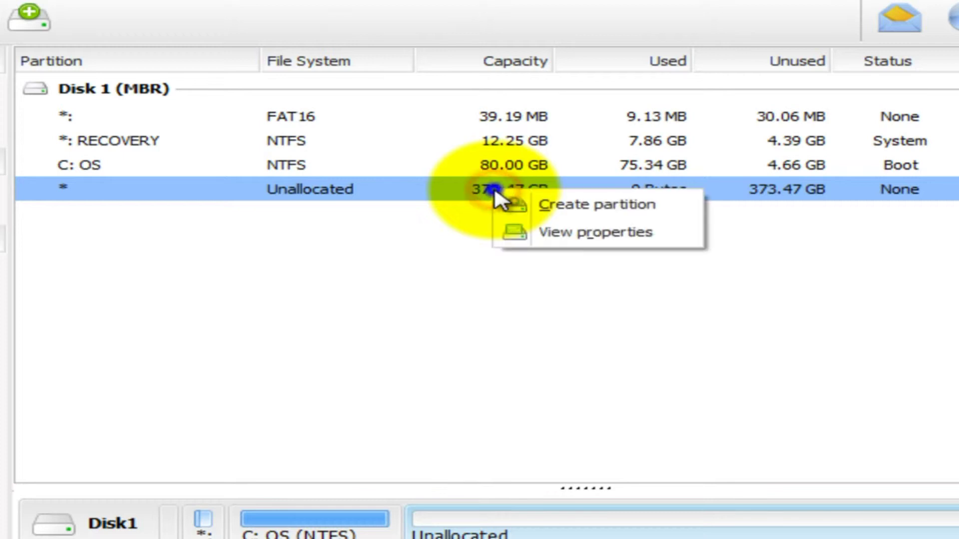
pyautogui.click(550, 206)
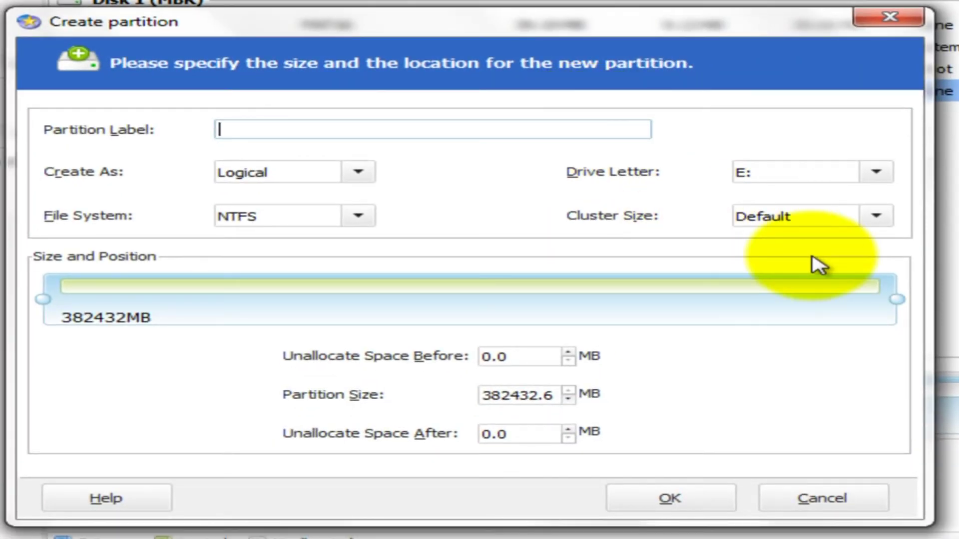
pyautogui.click(876, 179)
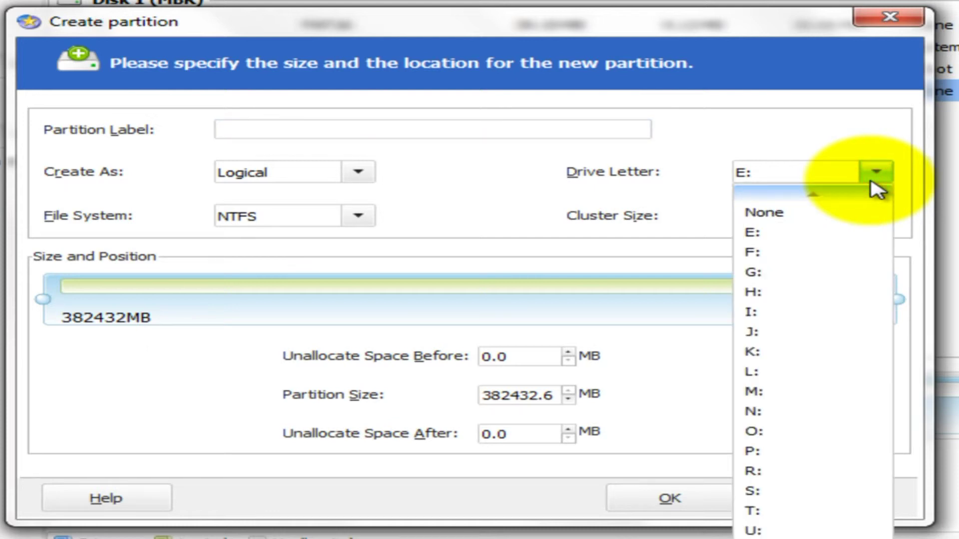
pyautogui.click(875, 180)
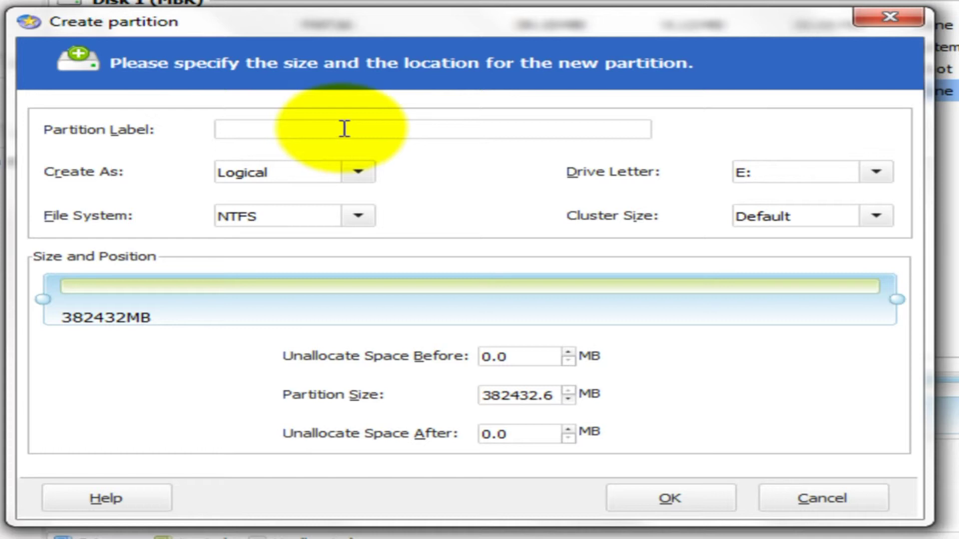
pyautogui.doubleClick(537, 394)
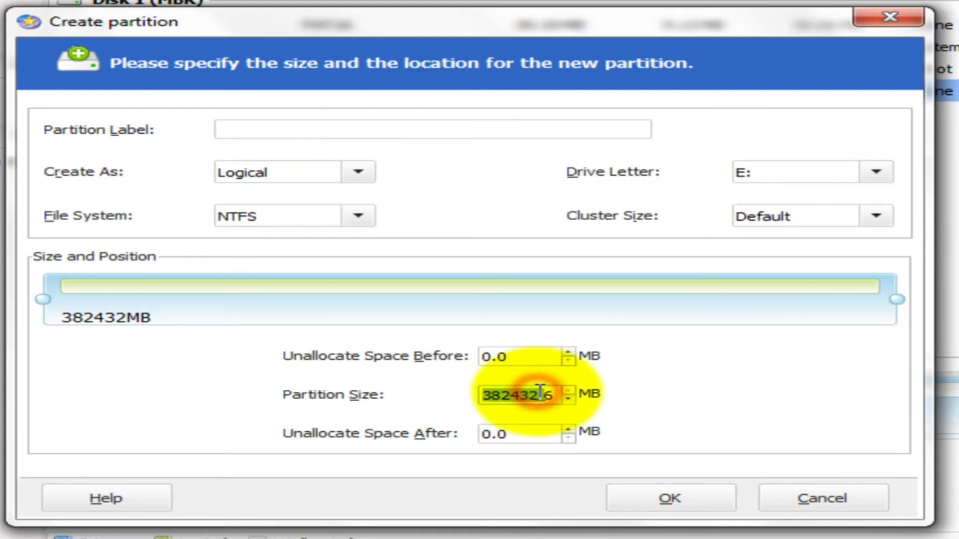
pyautogui.moveTo(547, 394); pyautogui.dragTo(550, 395)
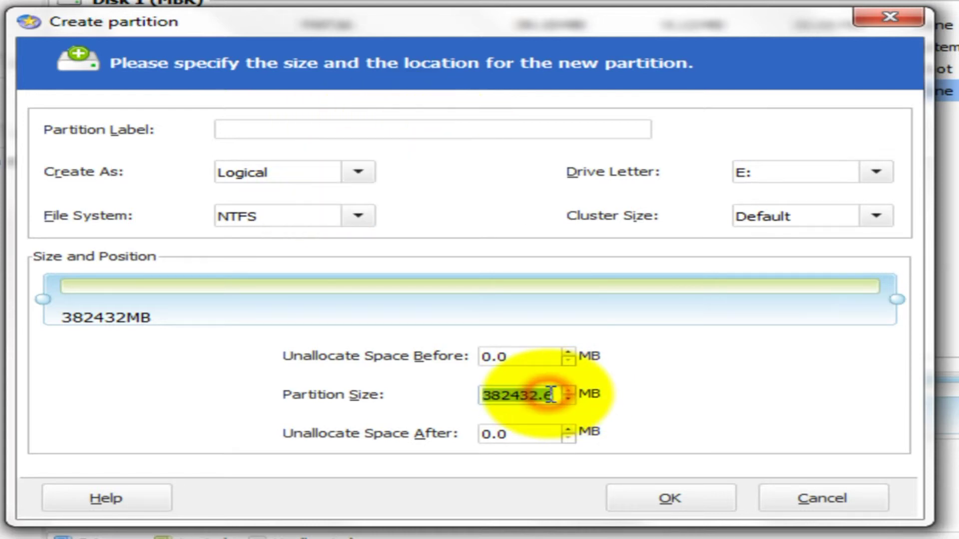
pyautogui.write('9')
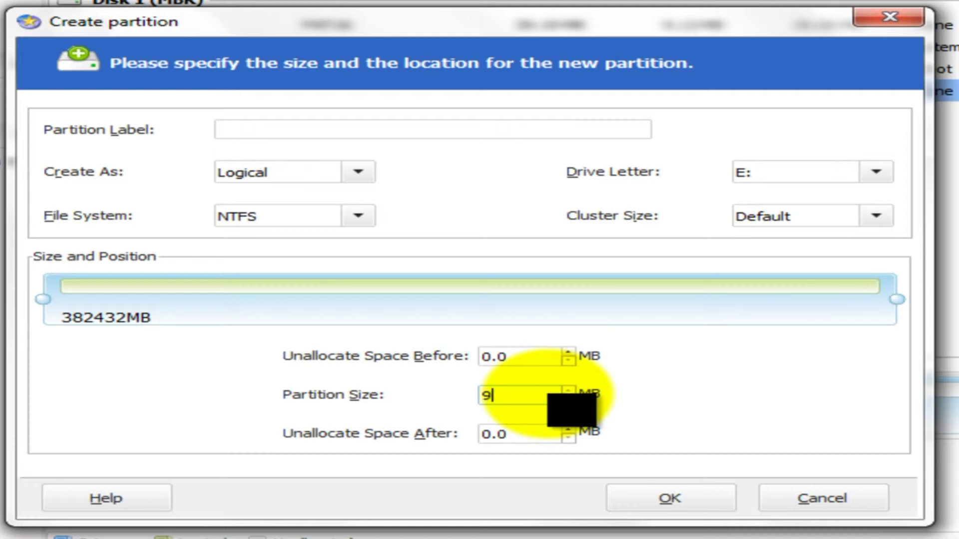
pyautogui.write('21')
pyautogui.write('60')
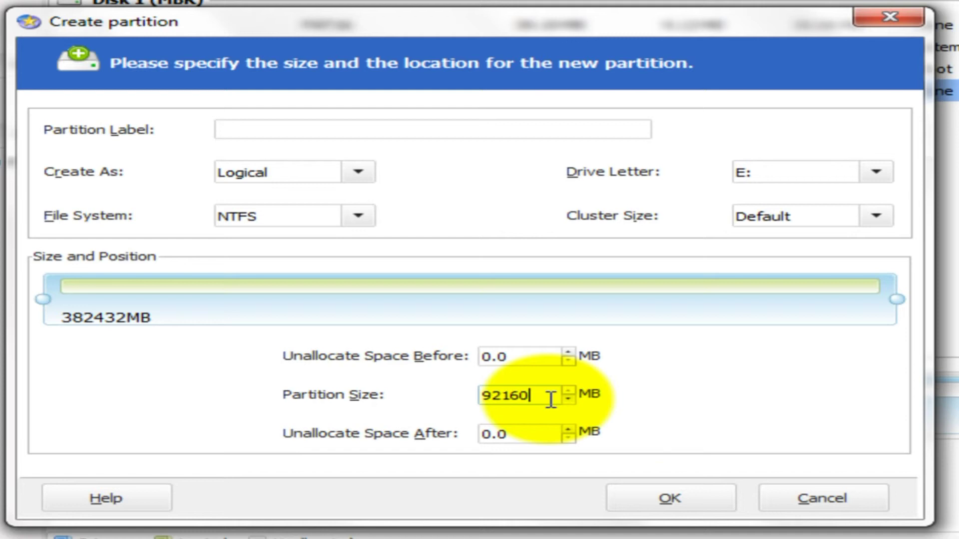
pyautogui.click(651, 516)
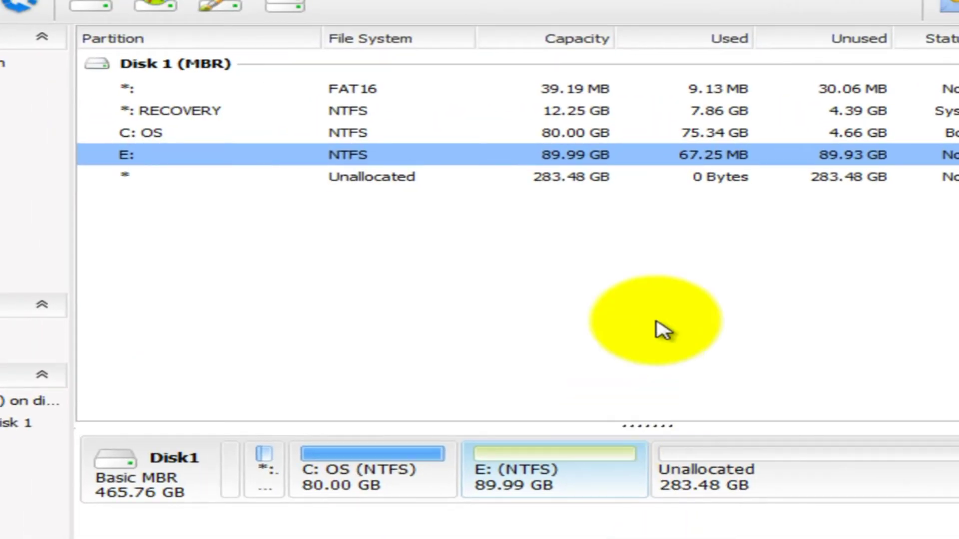
# Step: Create a 90 GB NTFS partition, G:, from the unallocated space
pyautogui.rightClick(636, 180)
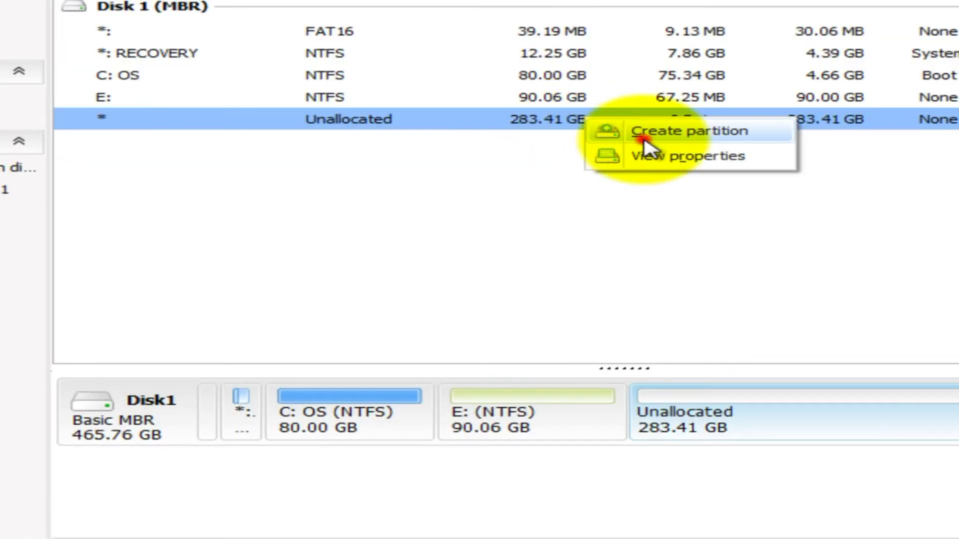
pyautogui.click(693, 191)
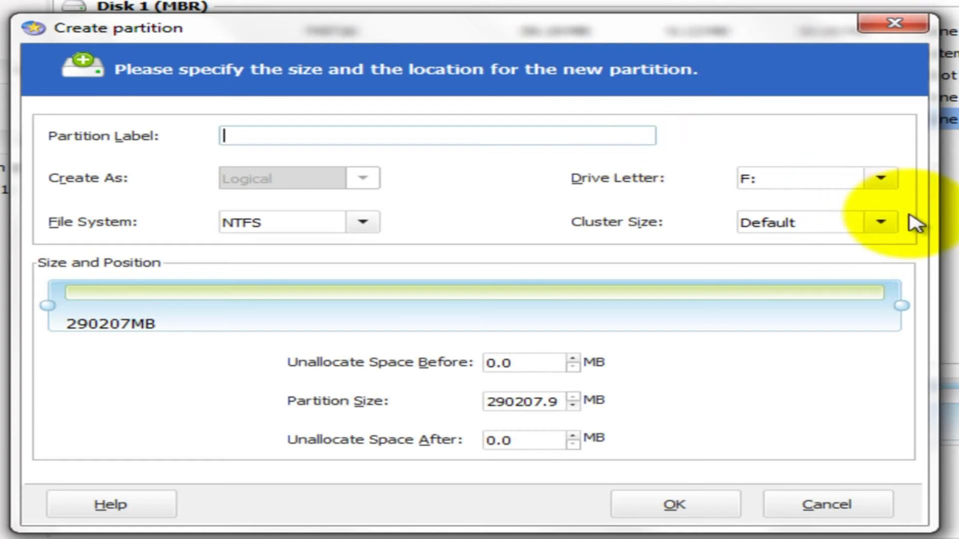
pyautogui.click(359, 182)
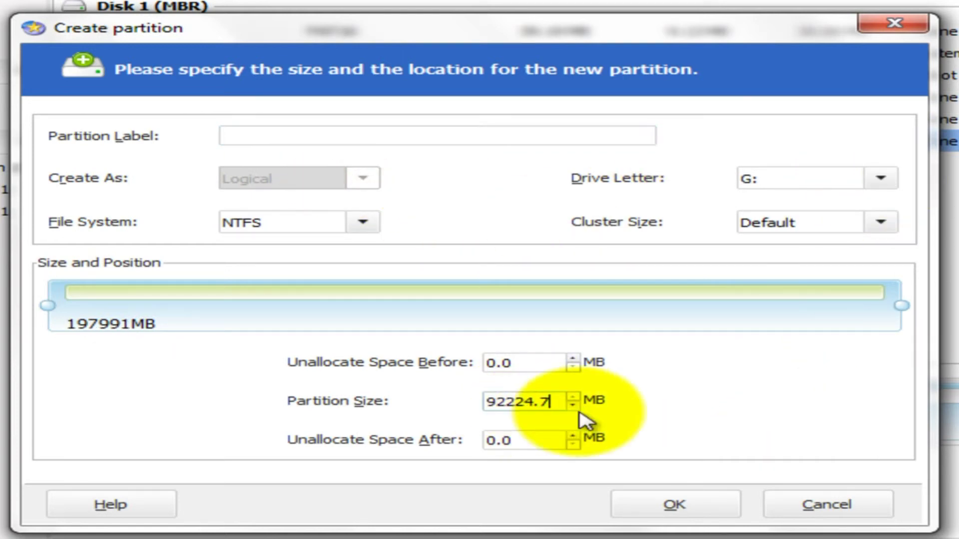
pyautogui.click(715, 512)
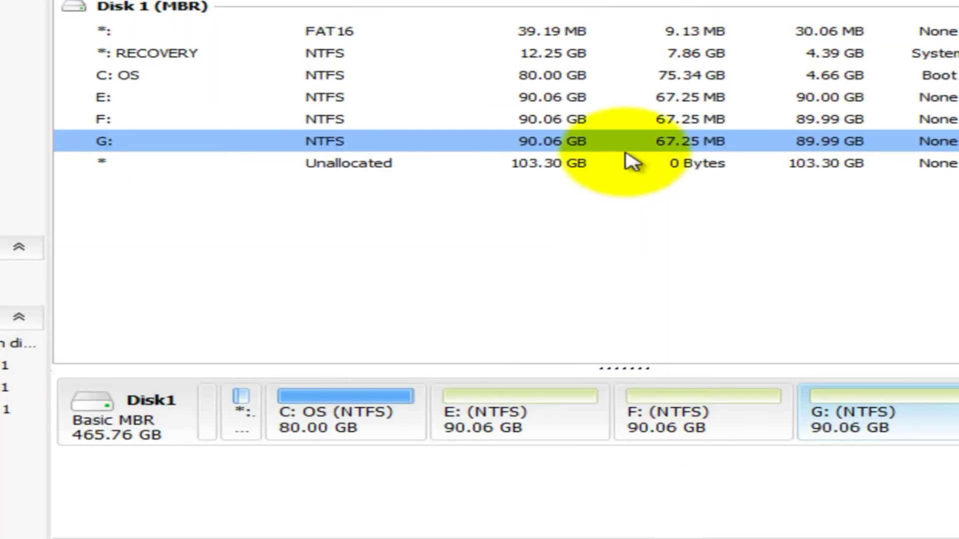
# Step: Create partition H: from all the remaining 103.29 GB of unallocated space
pyautogui.click(565, 166)
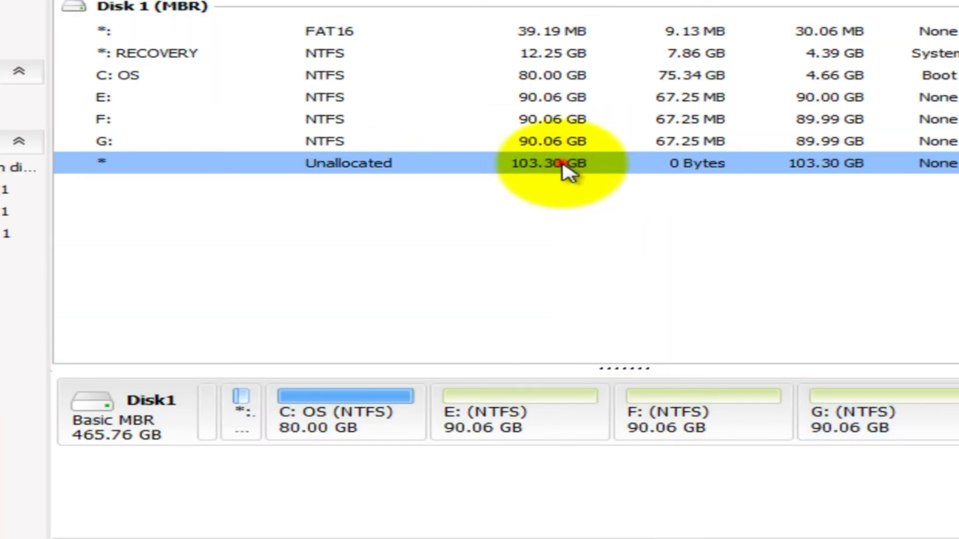
pyautogui.rightClick(449, 167)
pyautogui.click(483, 186)
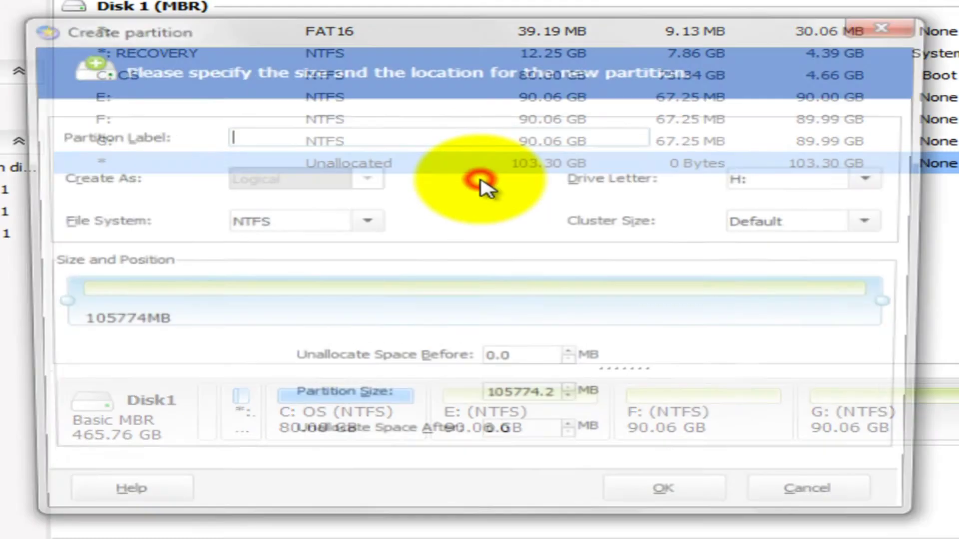
pyautogui.click(701, 512)
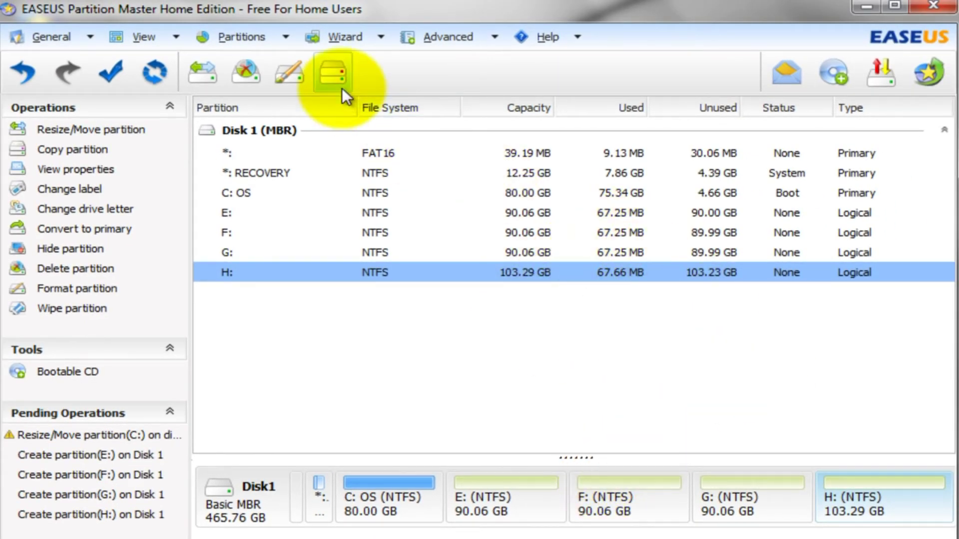
# Step: Apply the five pending partition operations and confirm with Yes to run them in boot mode
pyautogui.click(112, 83)
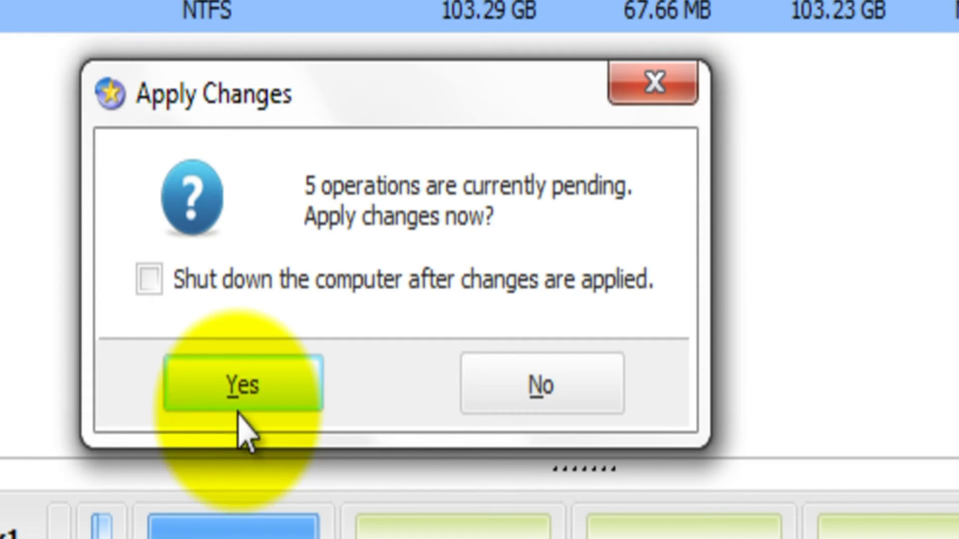
pyautogui.click(240, 405)
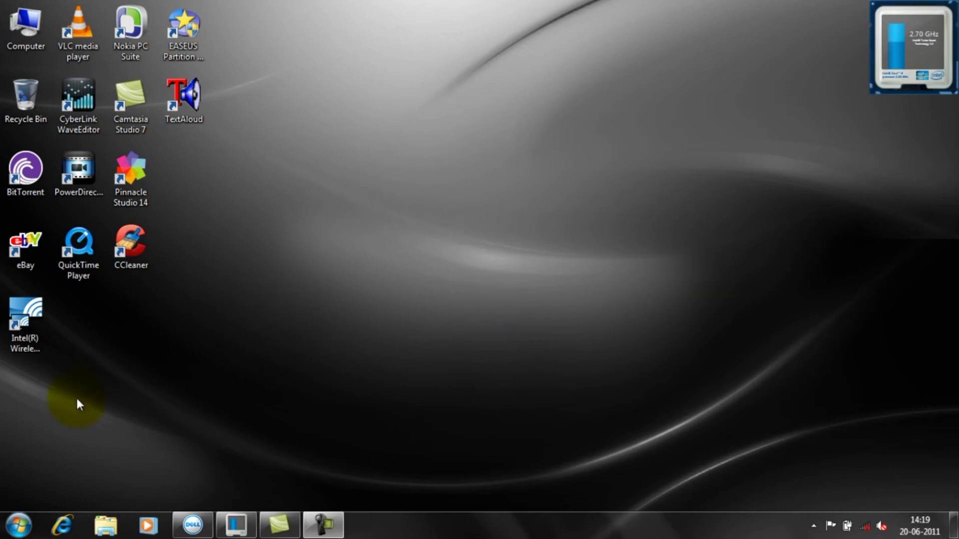
# Step: Open Computer from the Start menu to check C: at 80 GB and drives E: through H:
pyautogui.click(17, 527)
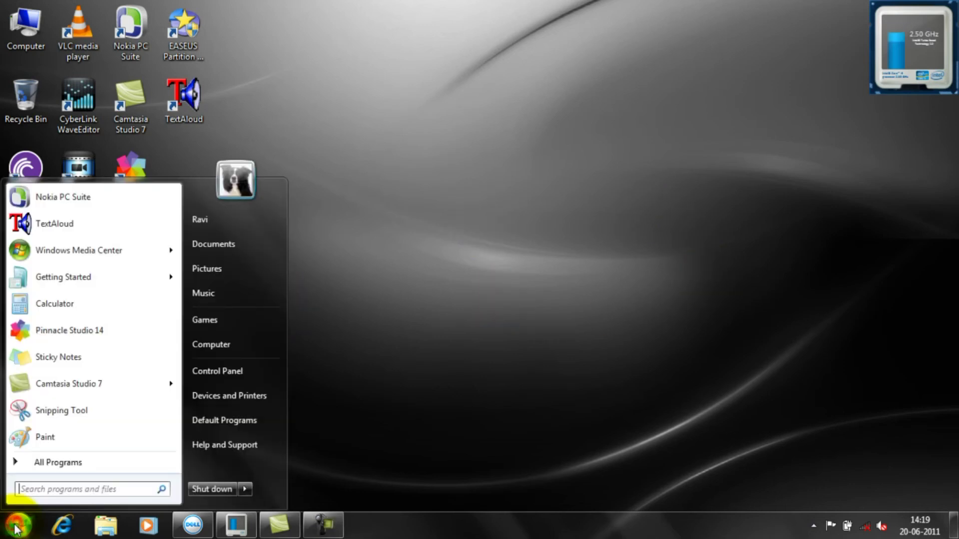
pyautogui.click(220, 345)
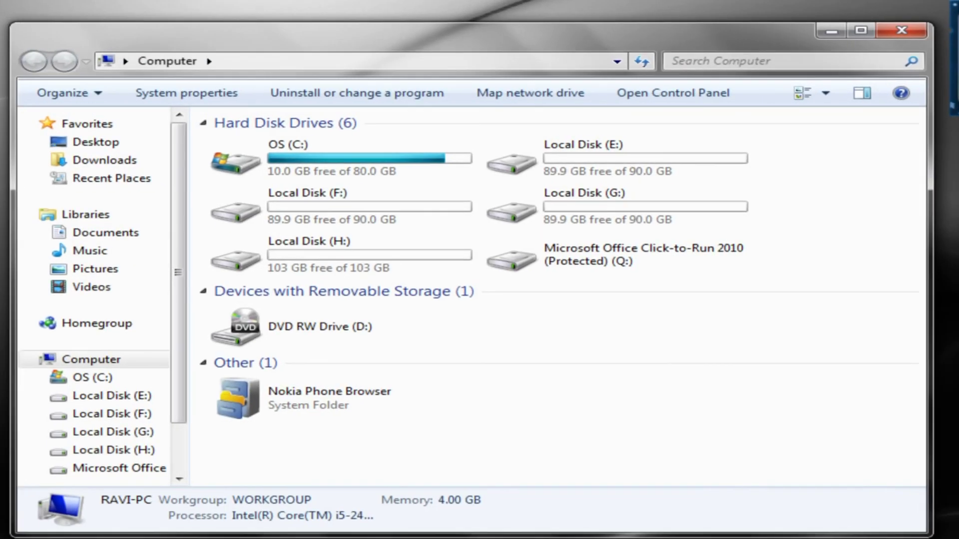